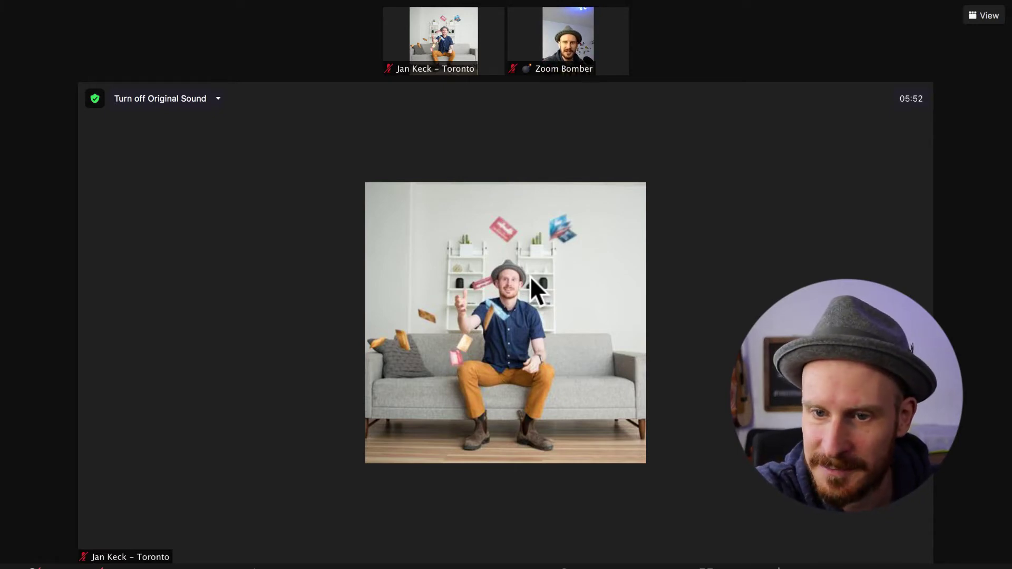
- Change the meeting layout from the View menu to Gallery
left_click(979, 14)
left_click(926, 60)
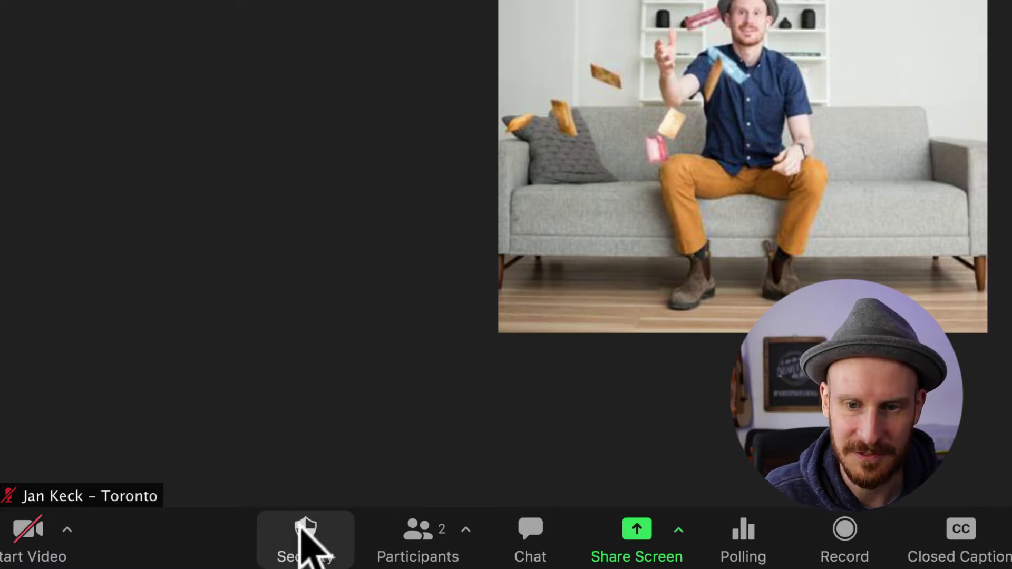
- Turn on Hide Profile Pictures in the Security menu
left_click(298, 528)
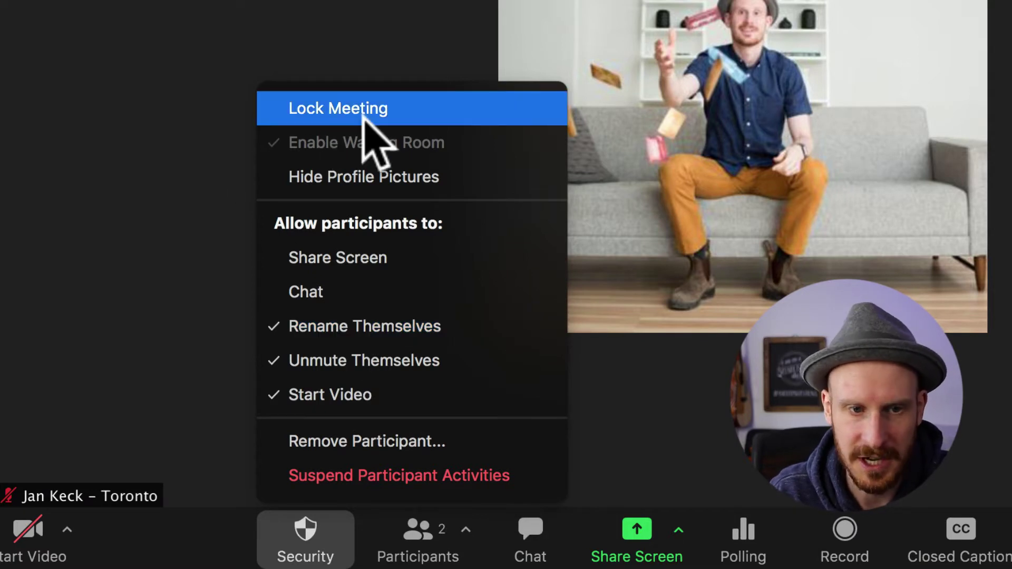
left_click(435, 179)
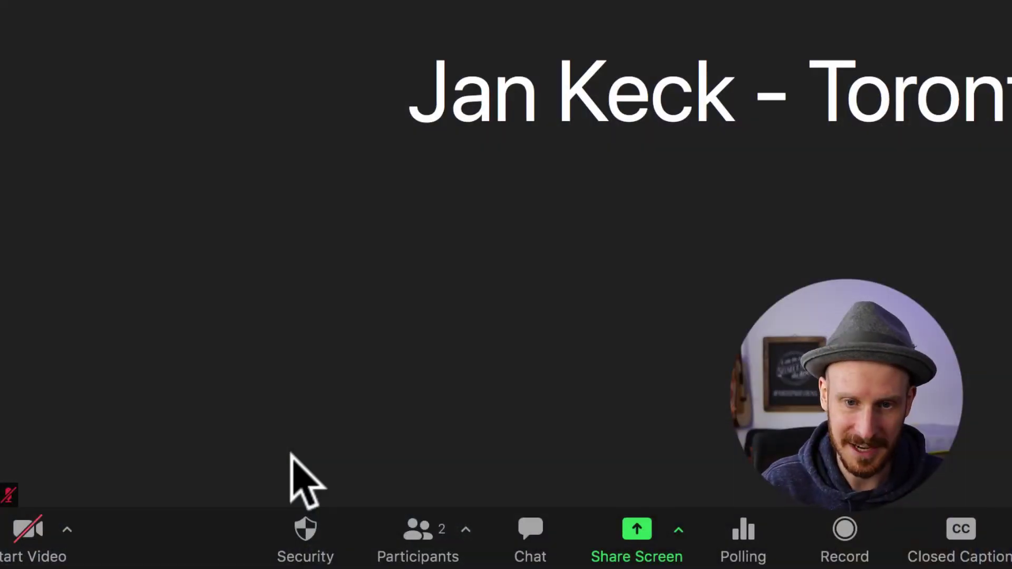
left_click(323, 545)
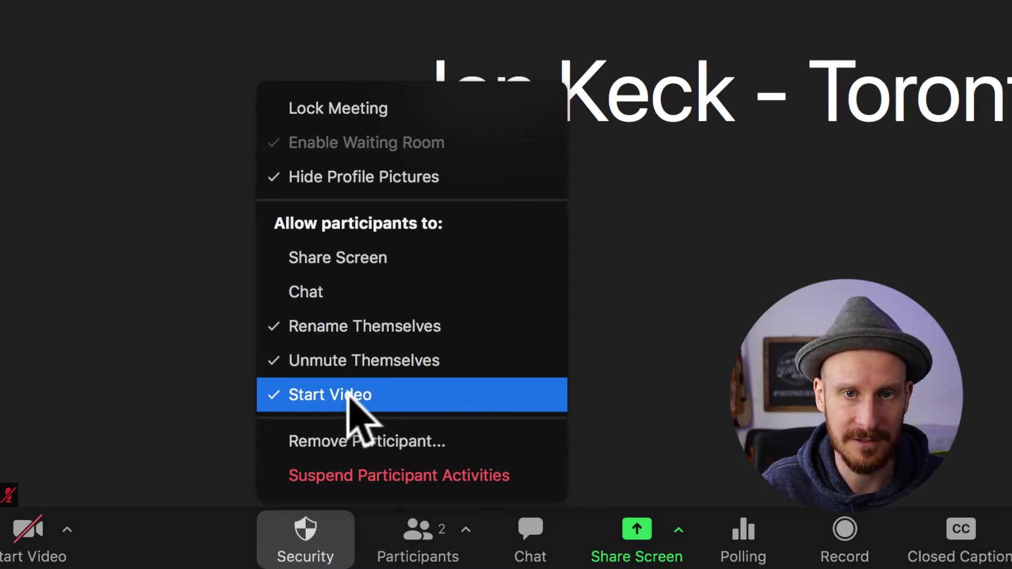
- Uncheck Start Video for participants in Security, then check it again
left_click(348, 394)
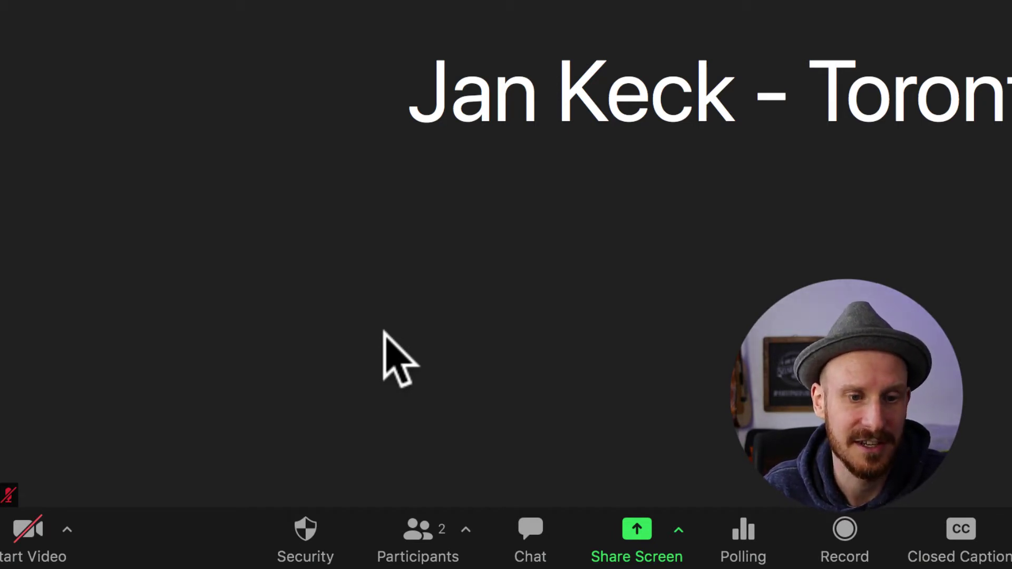
left_click(311, 516)
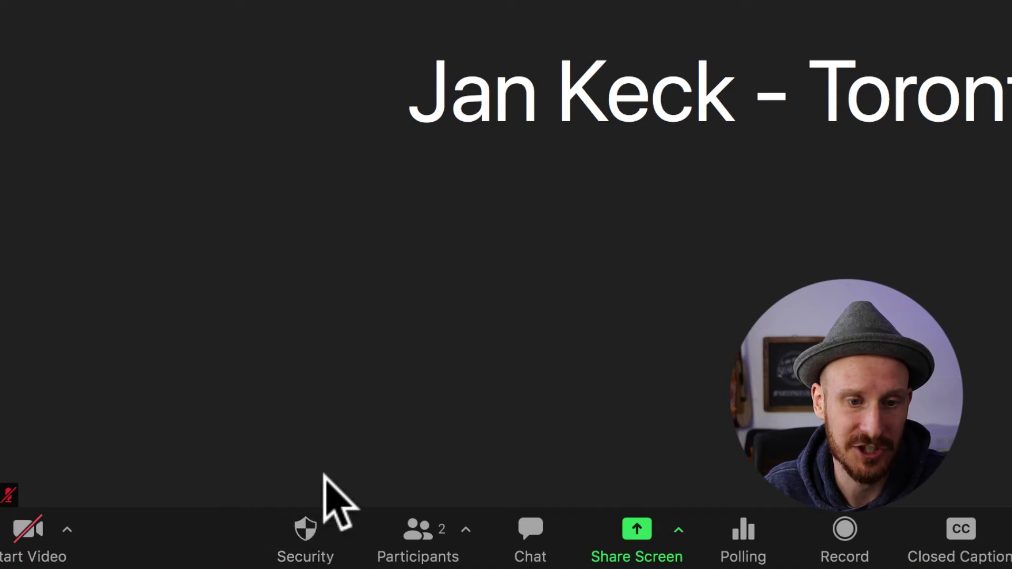
left_click(318, 532)
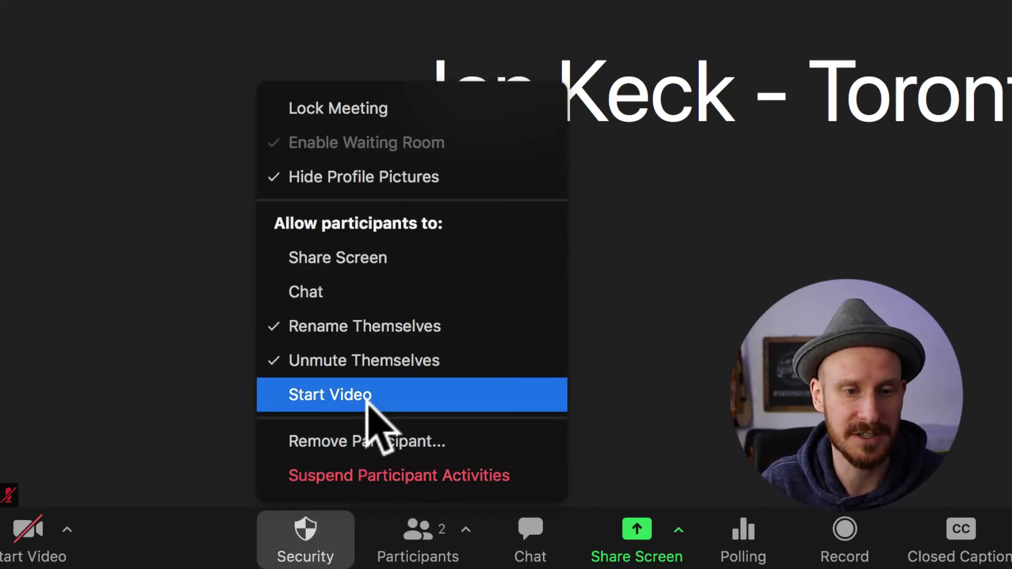
left_click(368, 401)
left_click(317, 527)
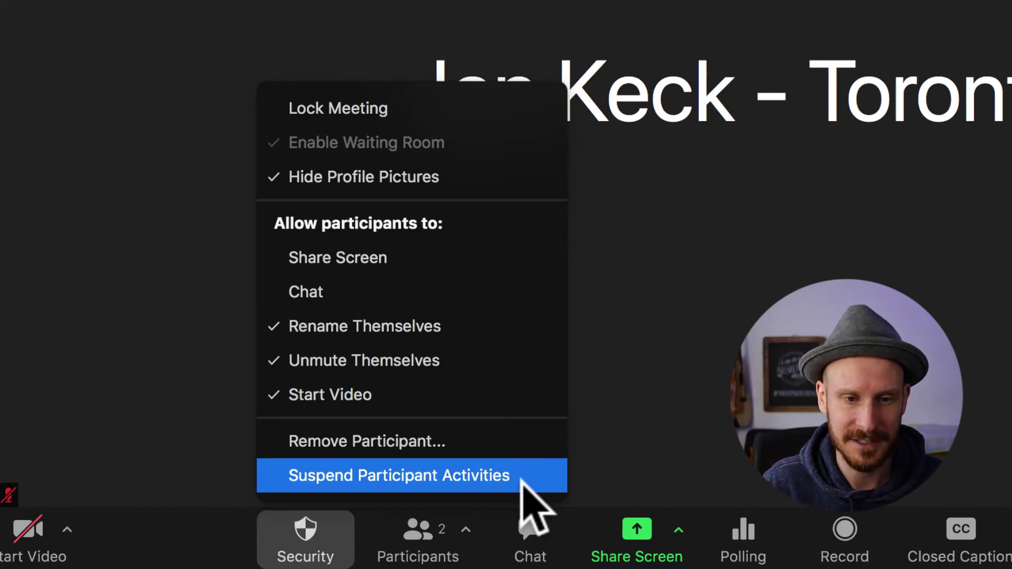
left_click(482, 477)
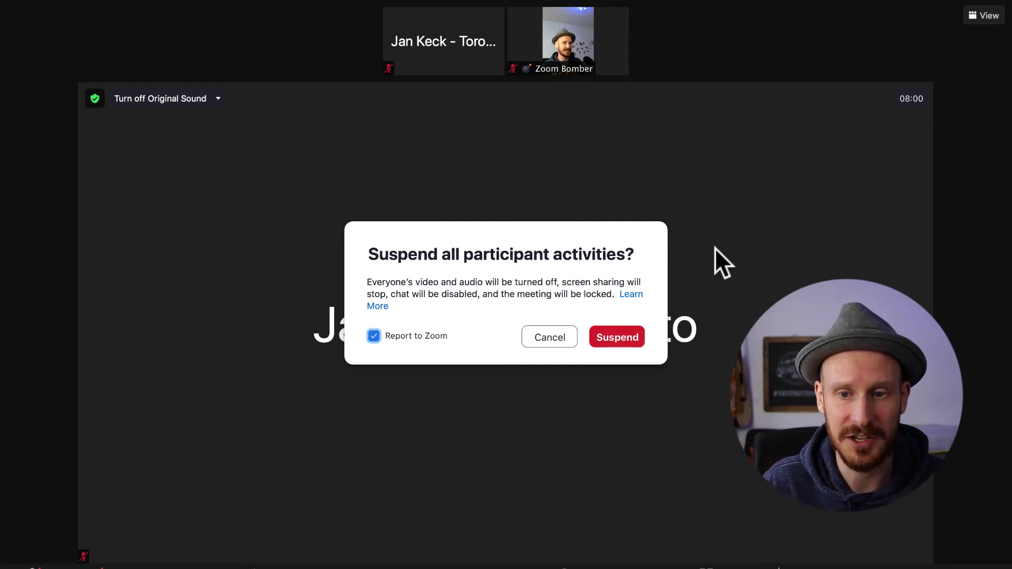
- Suspend all participant activities with Report to Zoom unchecked
left_click(376, 336)
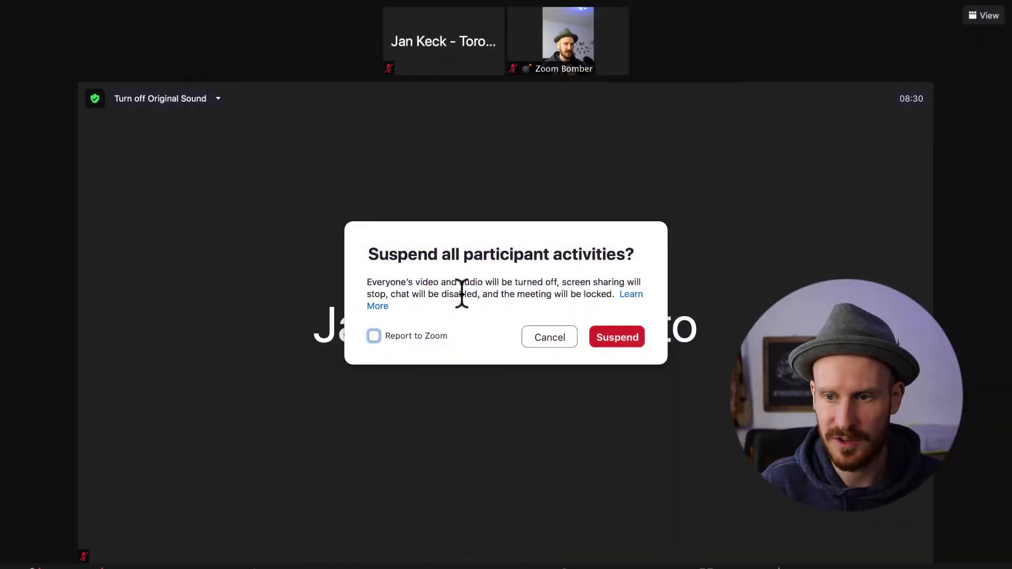
left_click(612, 338)
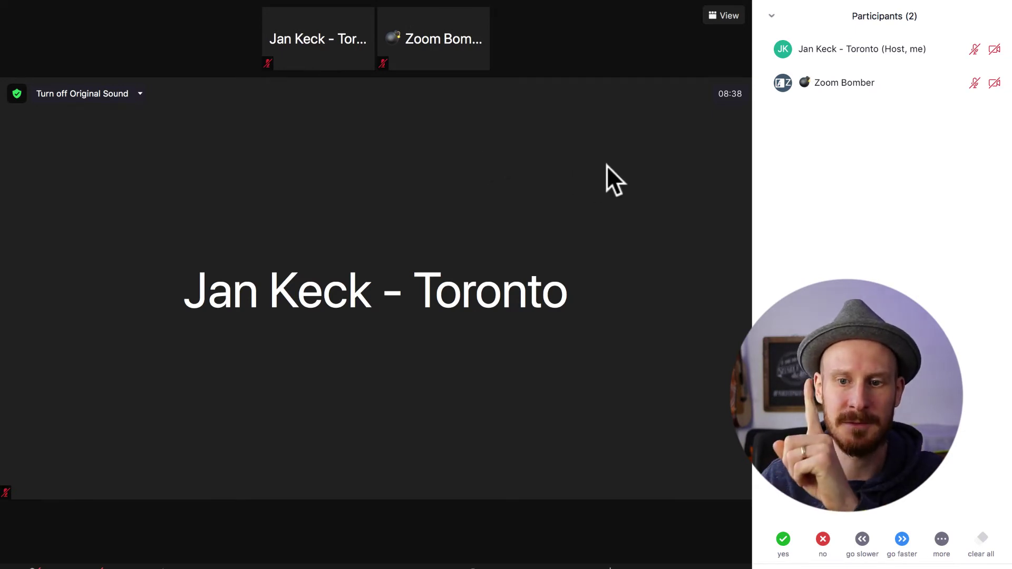
- Dismiss Zoom Bomber's More menu without acting and return the layout to Gallery
mouse_move(860, 83)
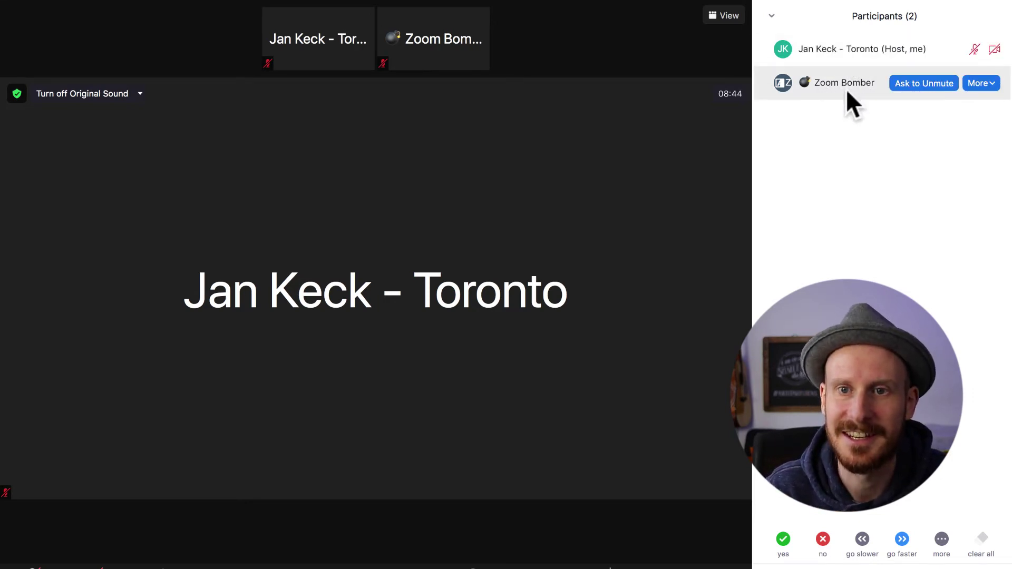
left_click(985, 86)
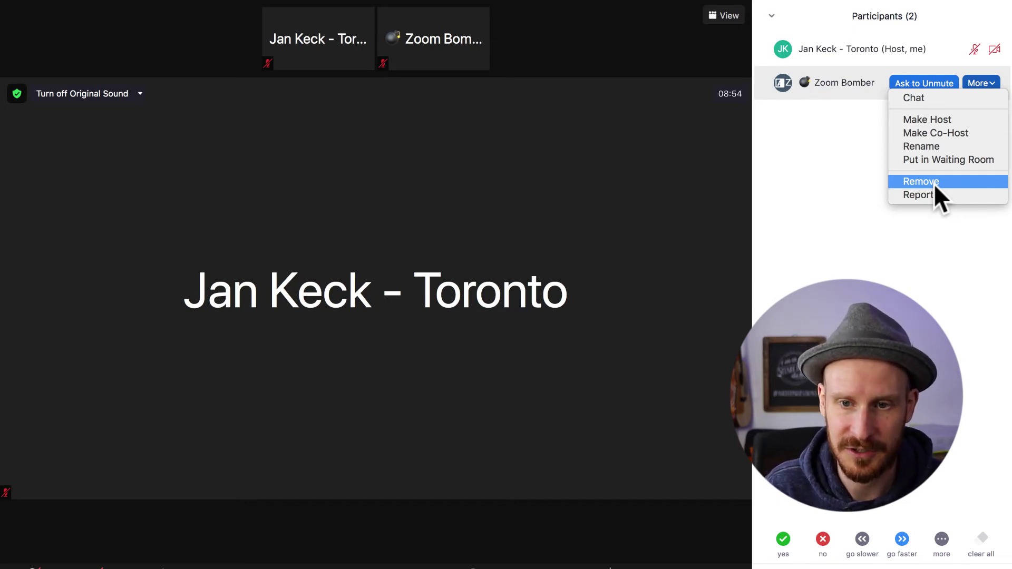
left_click(727, 17)
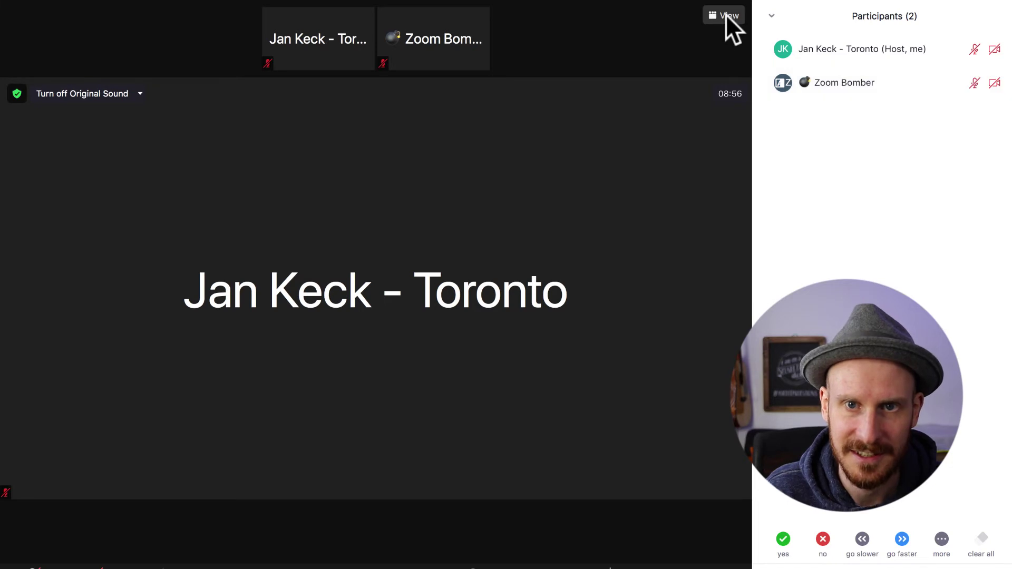
left_click(726, 15)
left_click(710, 61)
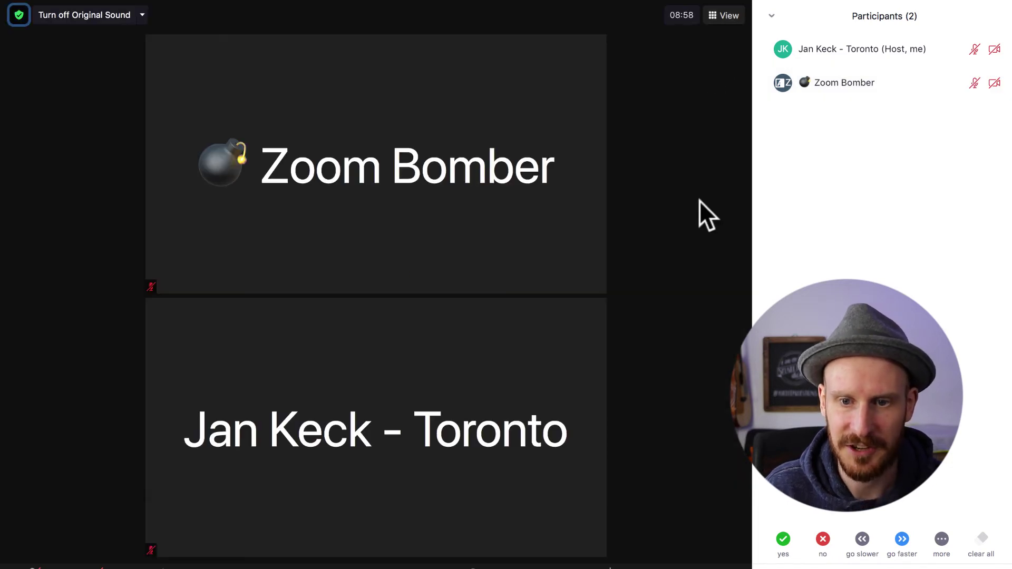
mouse_move(548, 203)
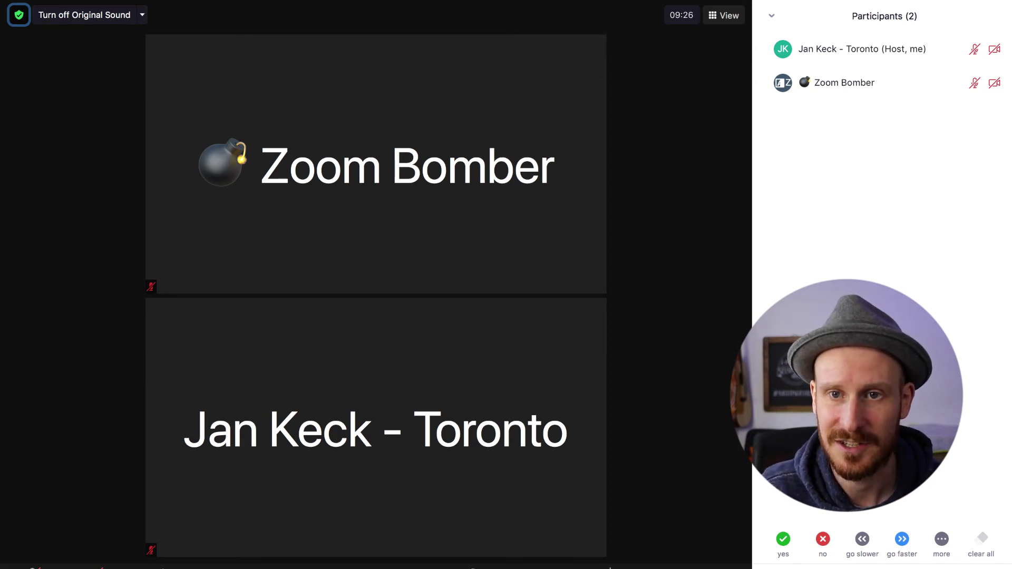
- Remove Zoom Bomber from the participant list with Report to Zoom unchecked
left_click(981, 83)
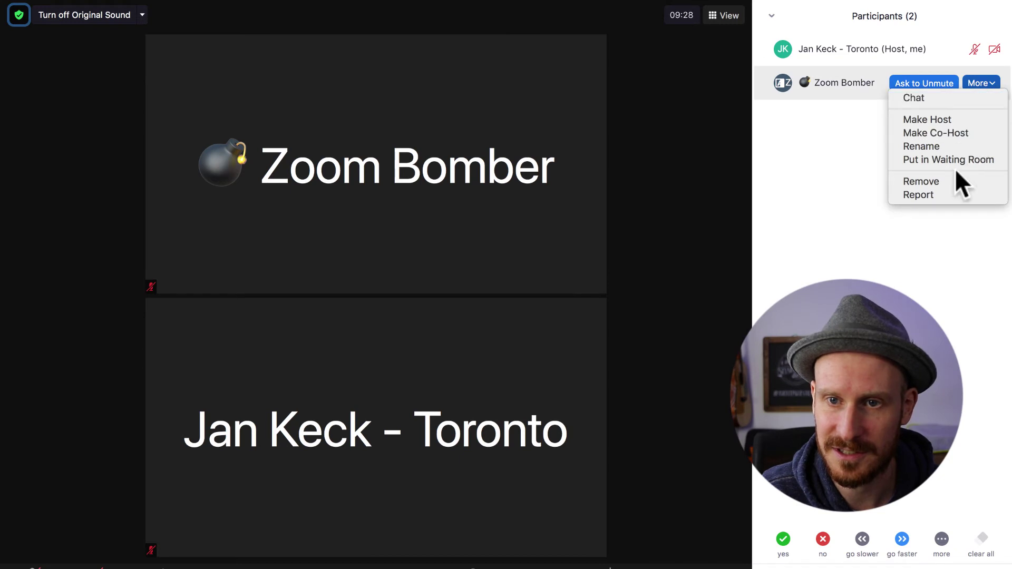
left_click(947, 182)
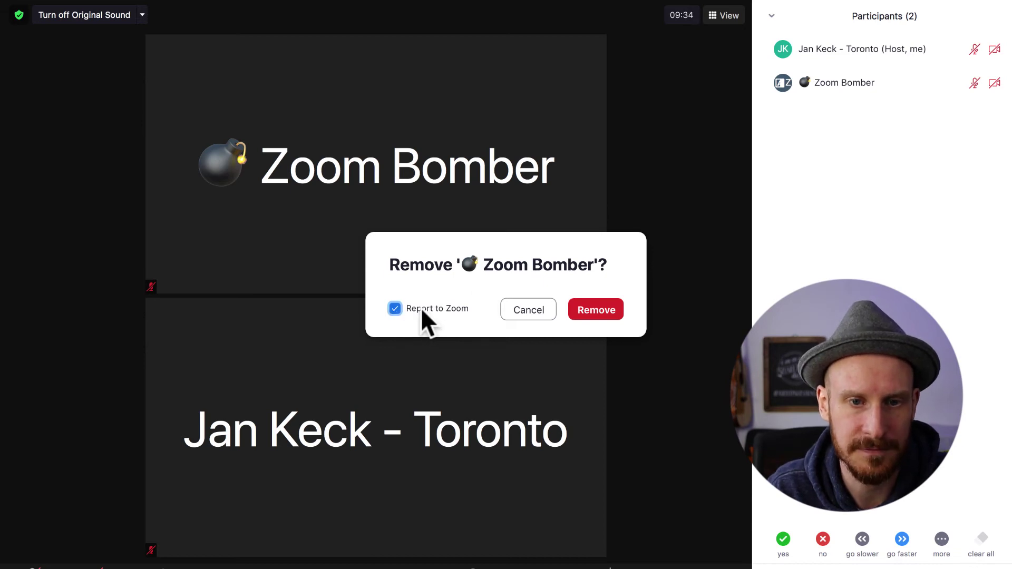
left_click(394, 308)
left_click(586, 302)
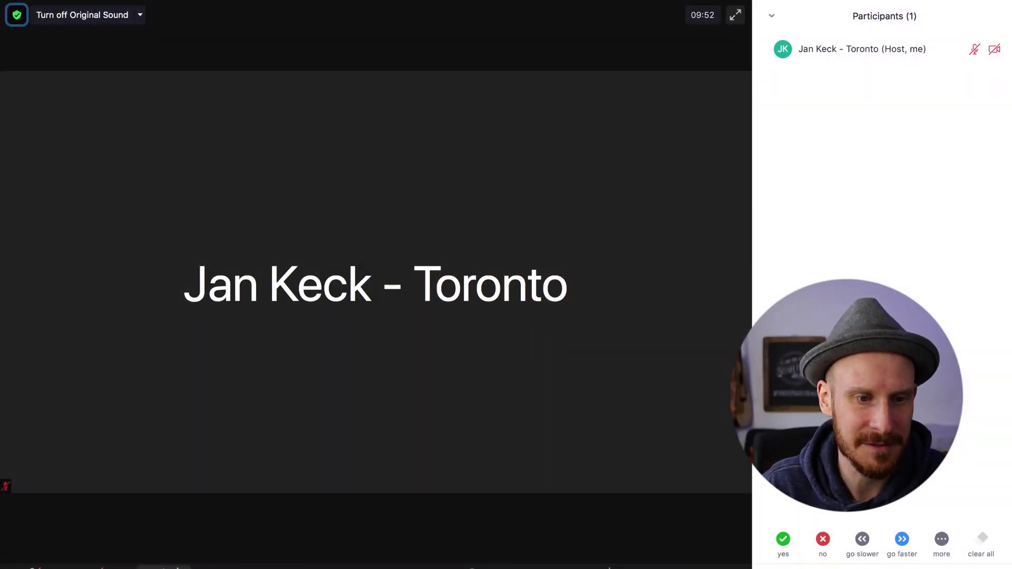
- Re-enable Start Video, Unmute Themselves, Rename Themselves and Chat in Security
left_click(163, 567)
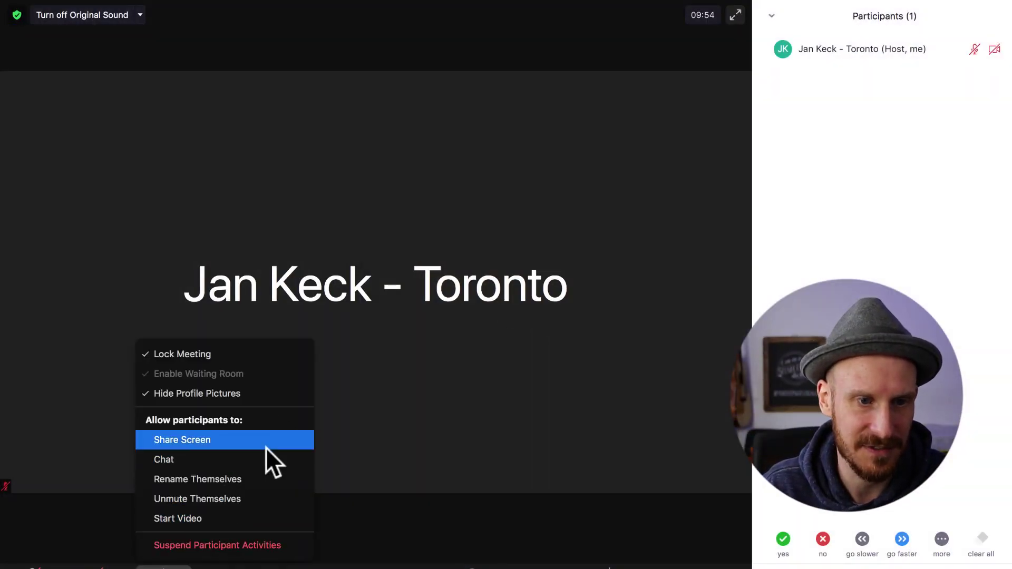
left_click(213, 522)
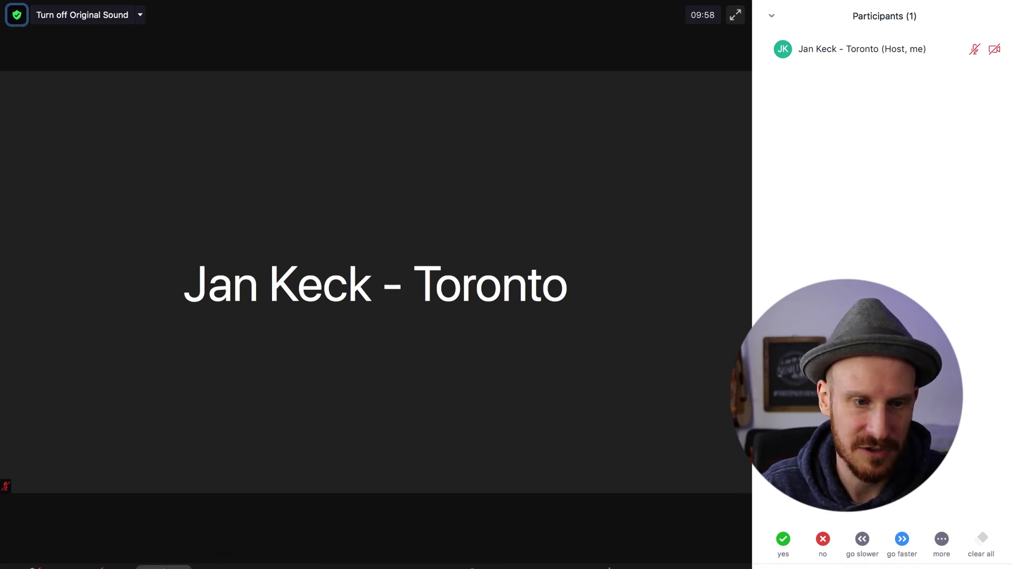
left_click(164, 567)
left_click(192, 500)
left_click(164, 567)
left_click(188, 477)
left_click(163, 566)
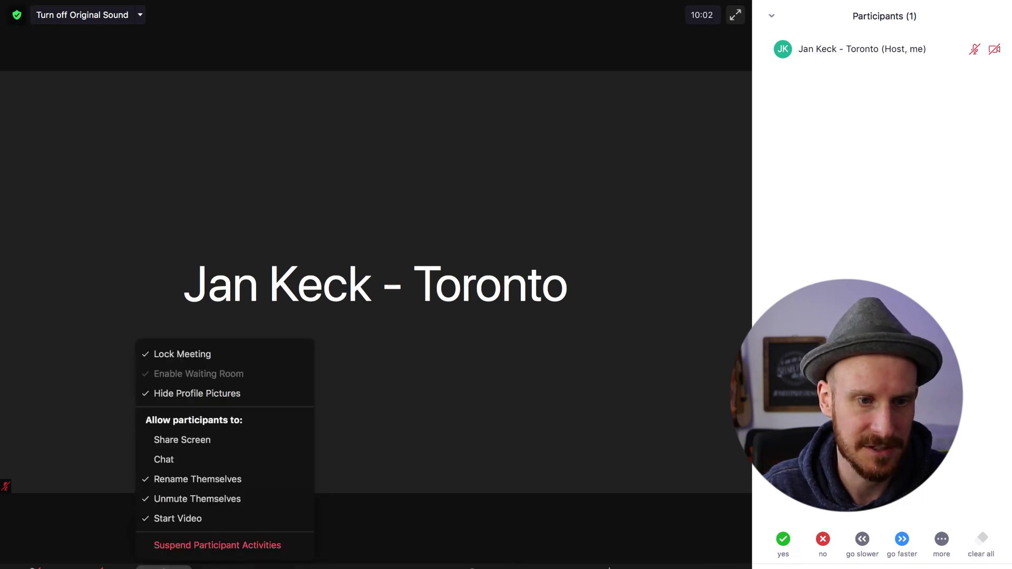
left_click(197, 460)
- Uncheck Hide Profile Pictures so profile pictures show again
left_click(163, 566)
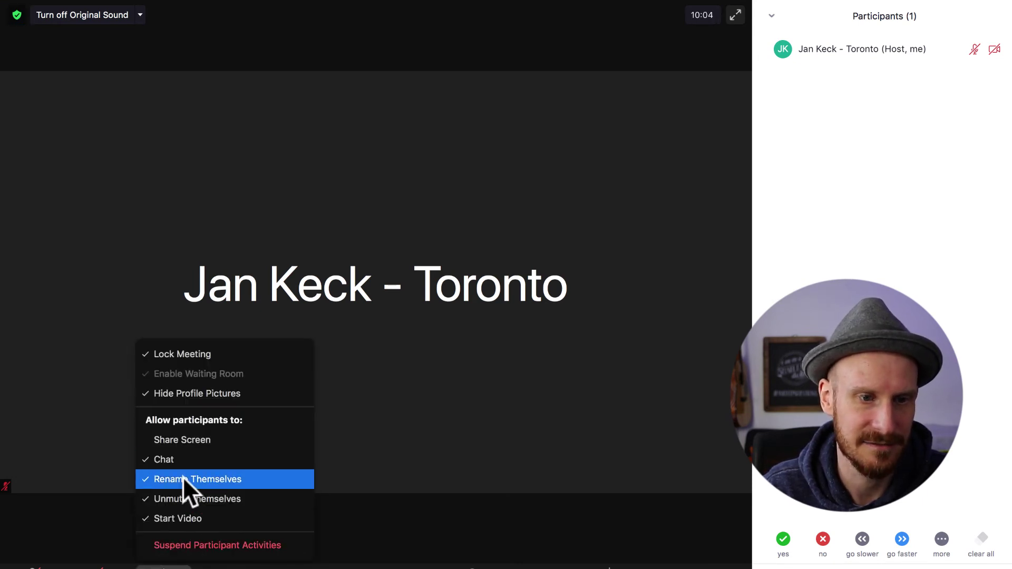
left_click(200, 393)
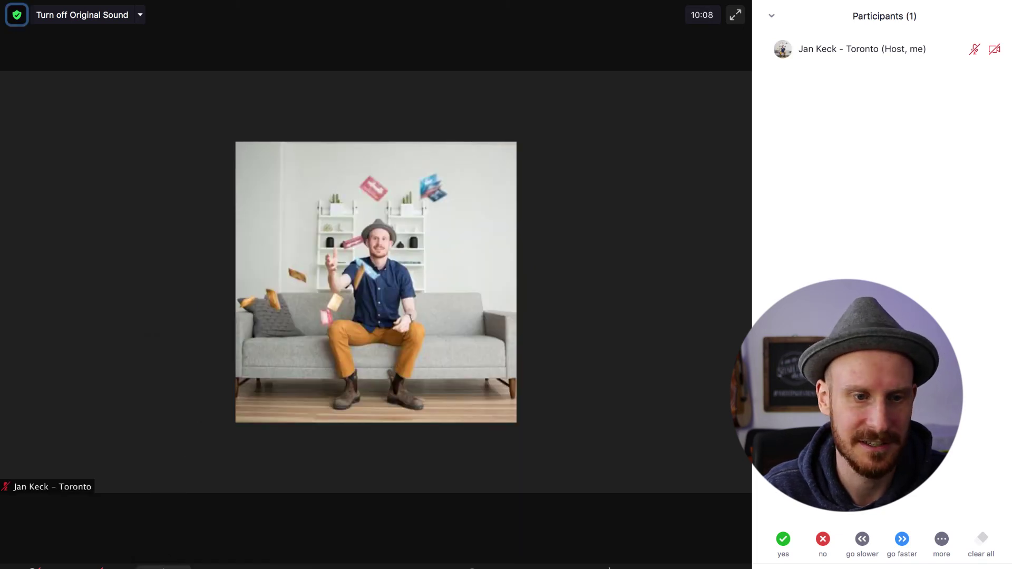
left_click(163, 566)
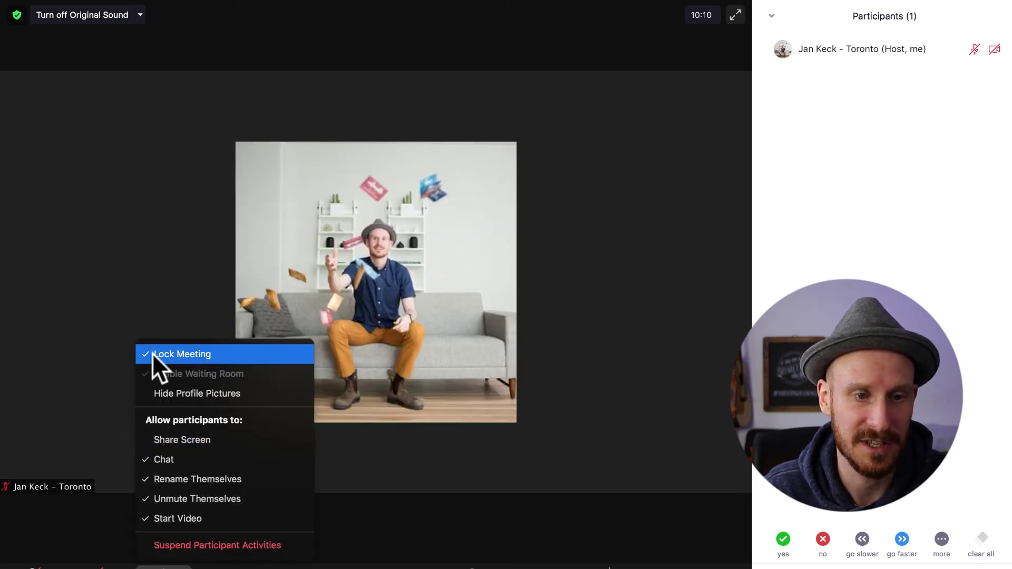